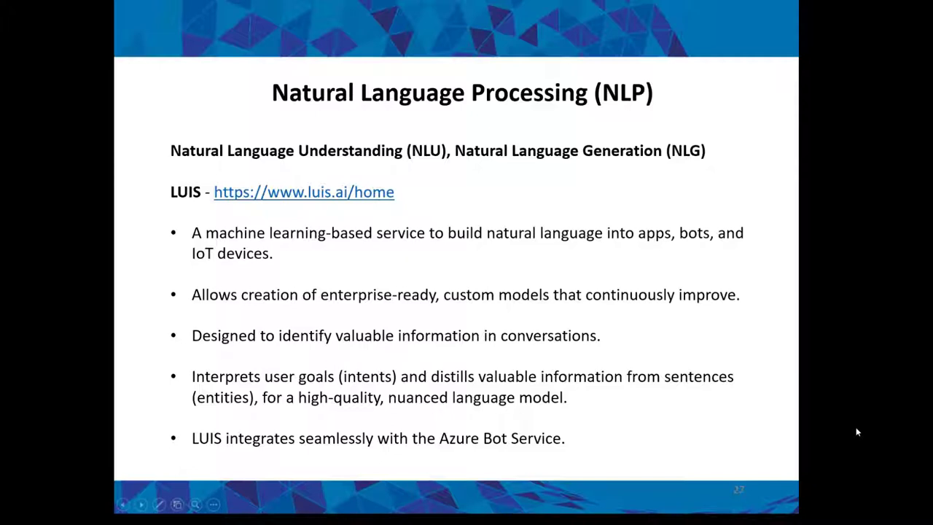
key("Right")
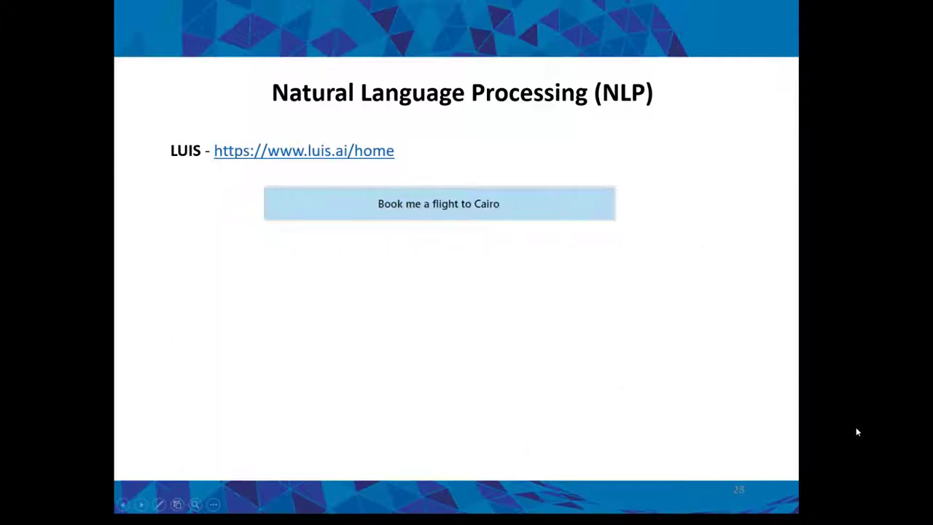
key("Right")
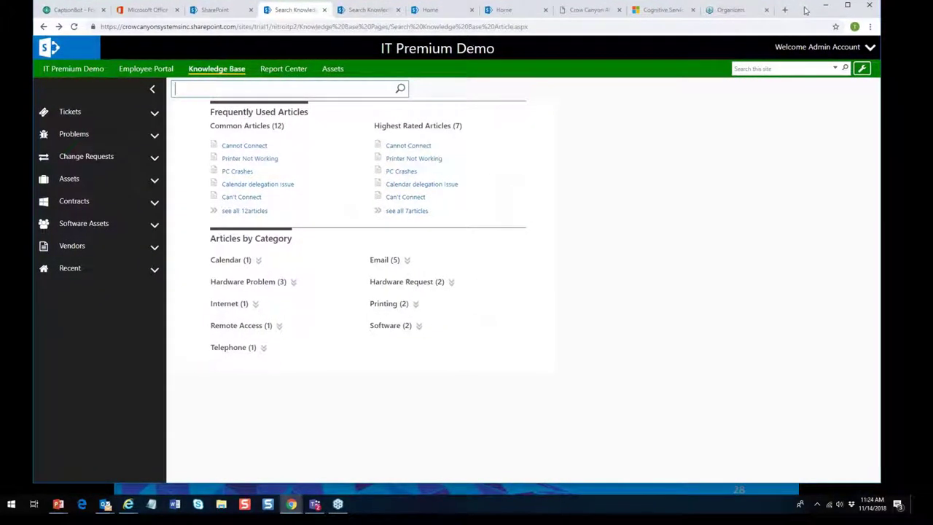
- Search the IT Premium Demo knowledge base for "printer has a paper jam" and copy the search phrase
left_click(357, 88)
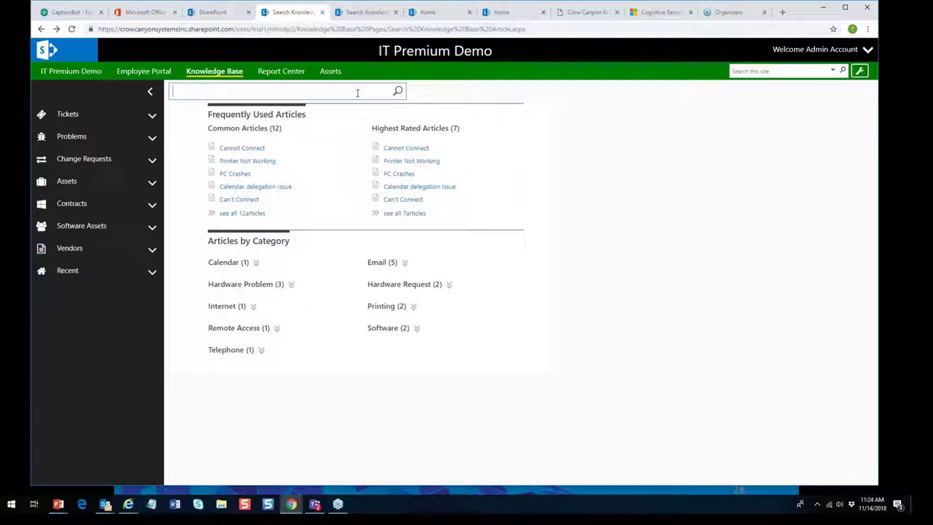
type("printer has a paper jam")
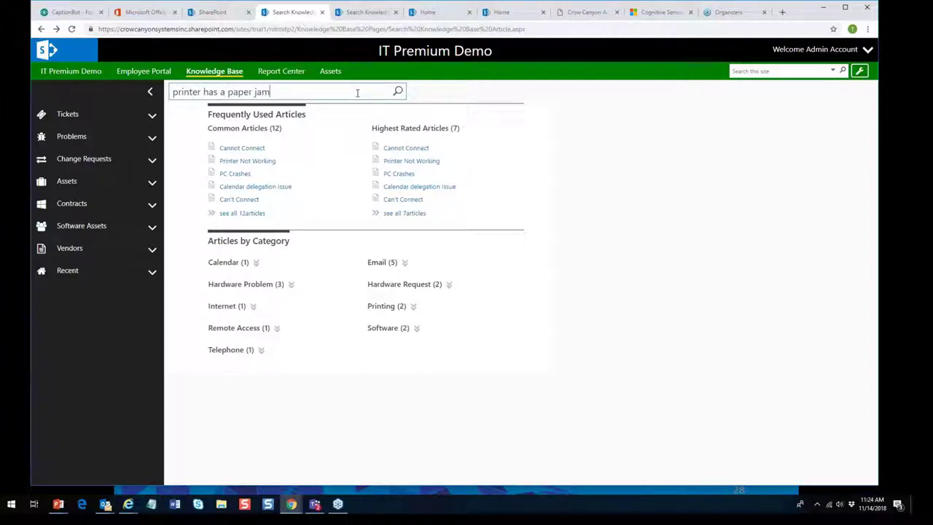
key("Return")
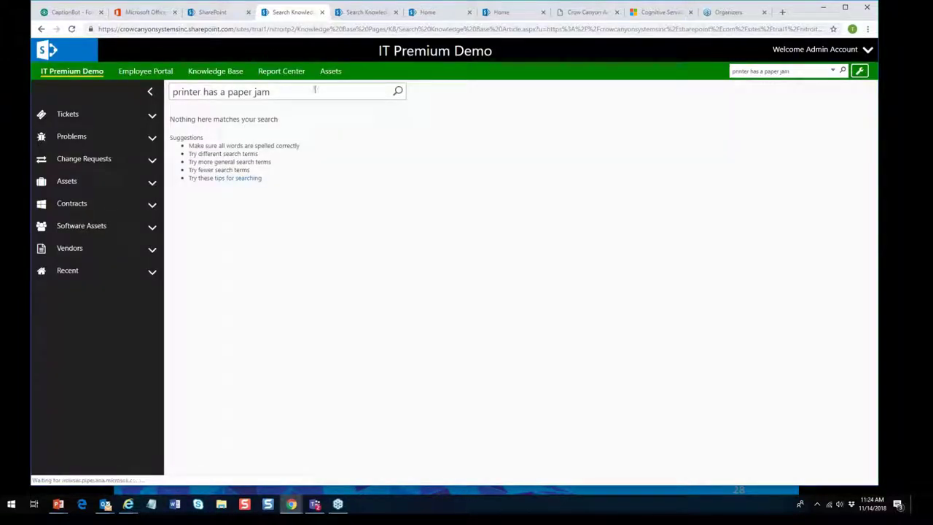
left_click_drag(310, 89, 50, 107)
key("ctrl+c")
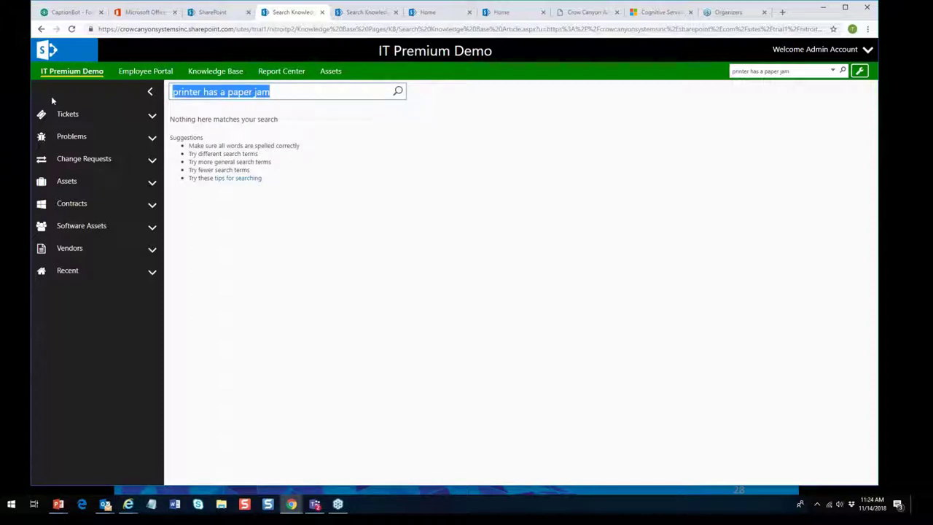
- Return to the Knowledge Base start page, reload it and expand the Printing category to list its articles
left_click(41, 30)
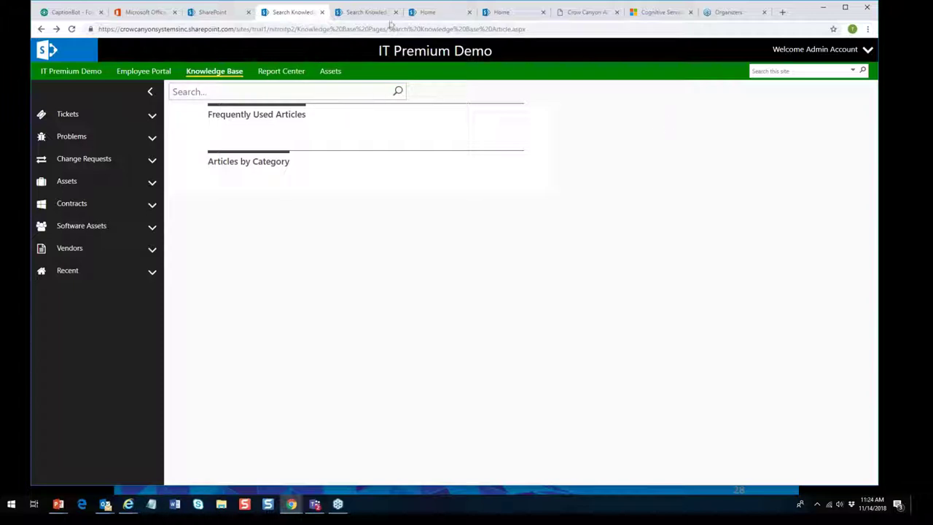
left_click(72, 28)
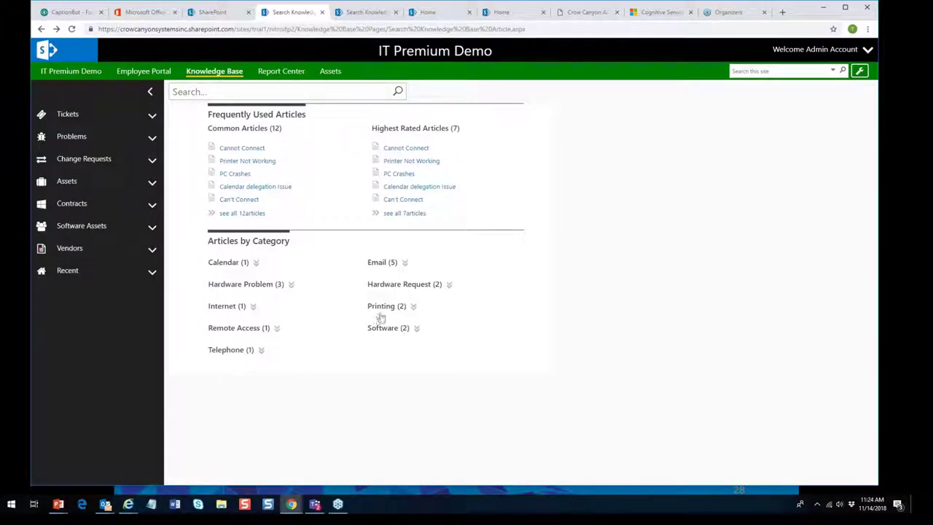
left_click(384, 312)
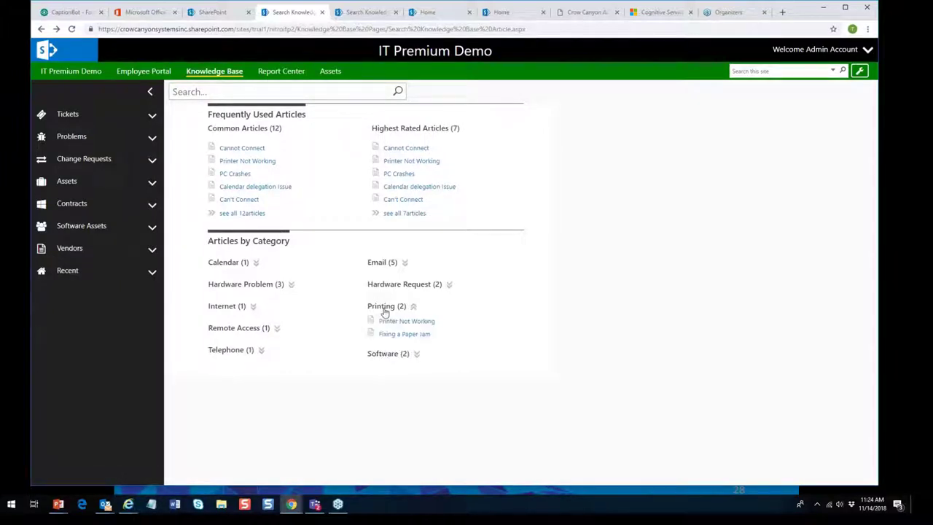
left_click(410, 340)
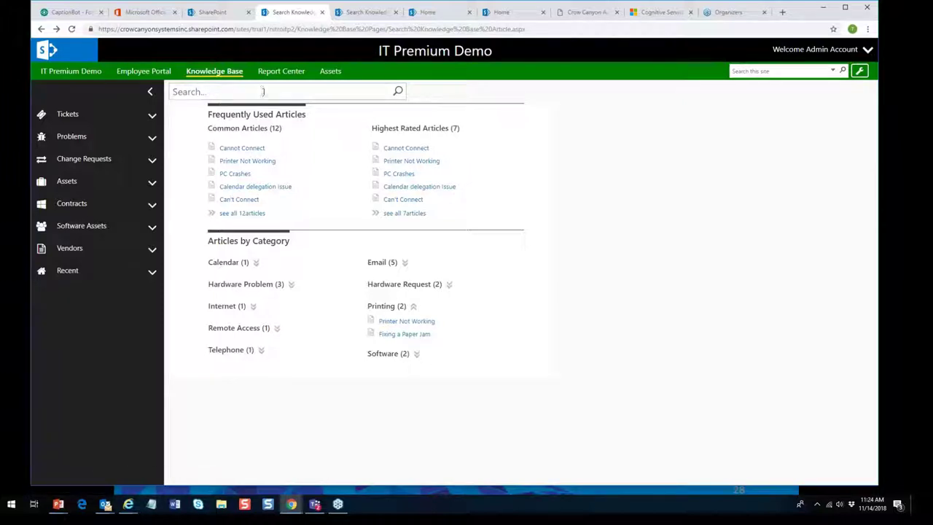
- In the other site's knowledge base, search for "printer has a paper jam", check the Printing category's articles and examine the matching articles
left_click(357, 13)
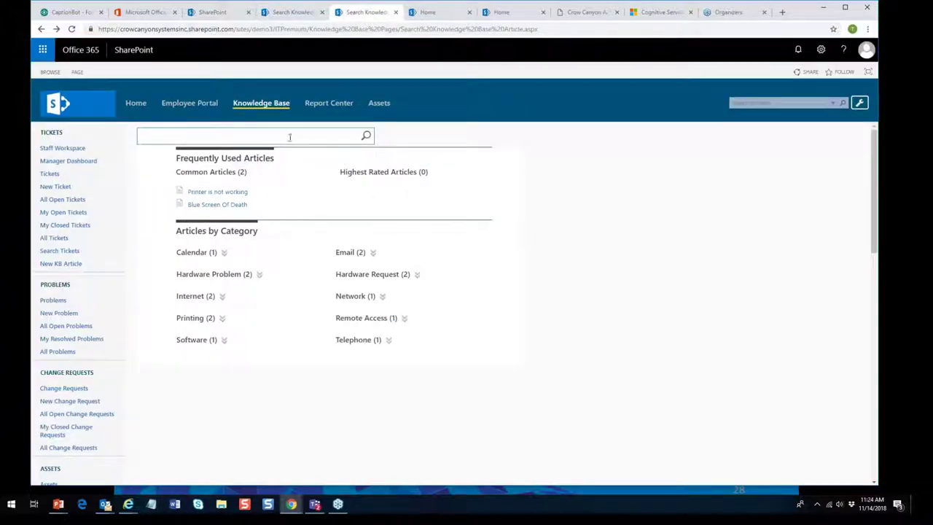
left_click(216, 135)
key("ctrl+v")
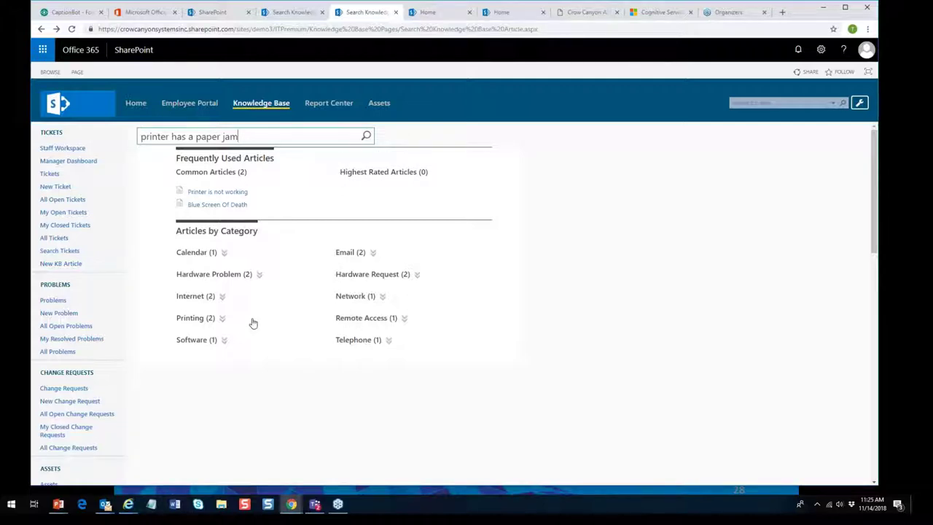
left_click(223, 319)
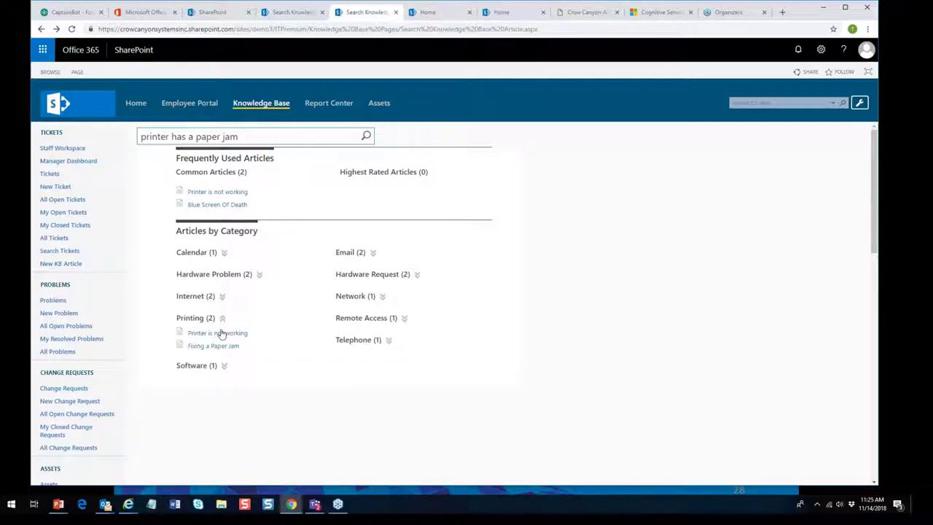
left_click(366, 138)
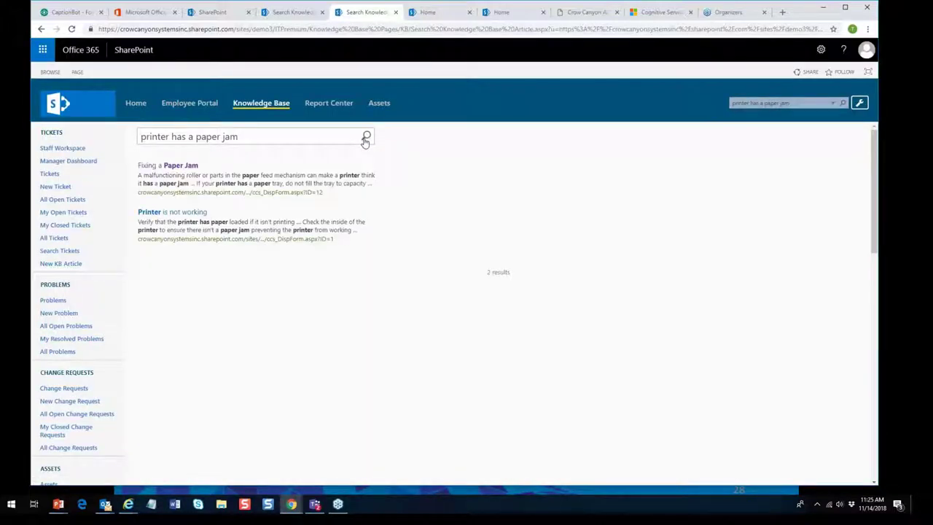
mouse_move(337, 256)
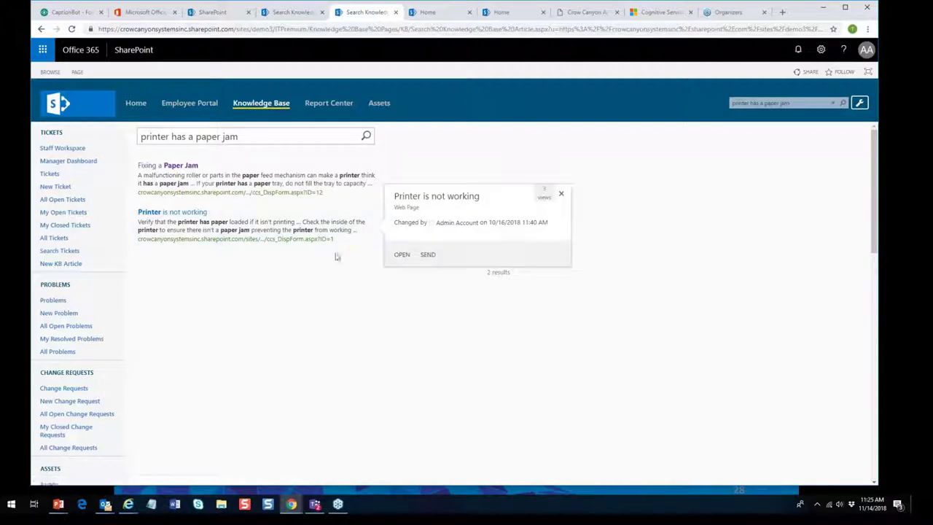
mouse_move(156, 165)
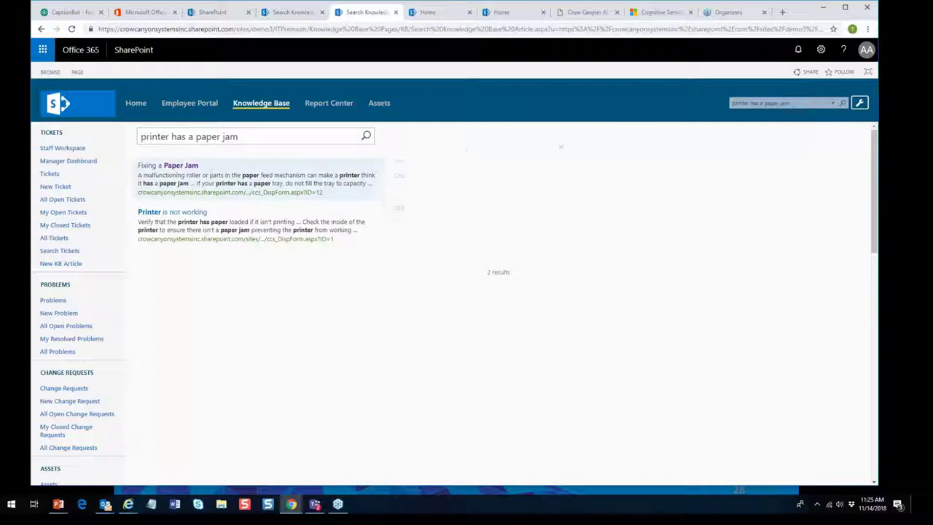
mouse_move(207, 157)
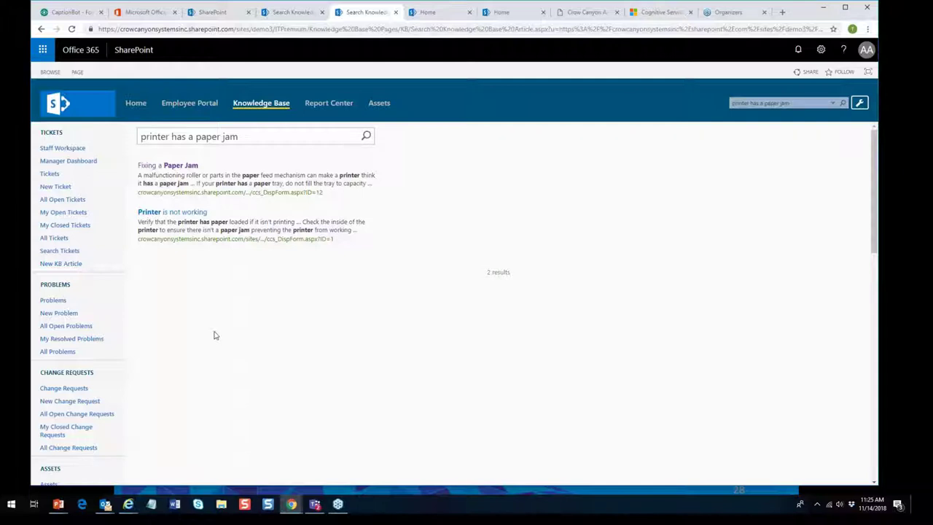
mouse_move(180, 192)
mouse_move(235, 160)
- Switch back to the PowerPoint slide show and advance to the slide about the word "Exchange"
double_click(797, 9)
left_click_drag(510, 16, 743, 35)
key("alt+Tab")
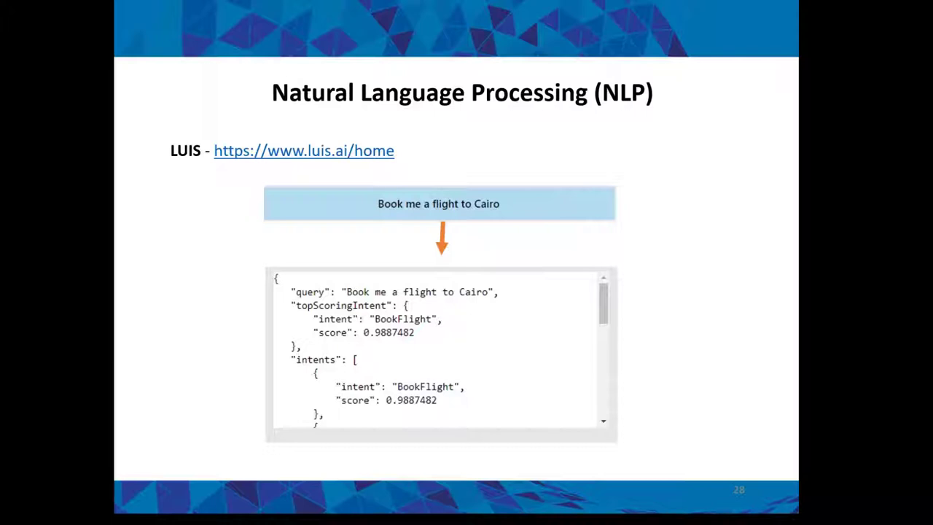
left_click(841, 336)
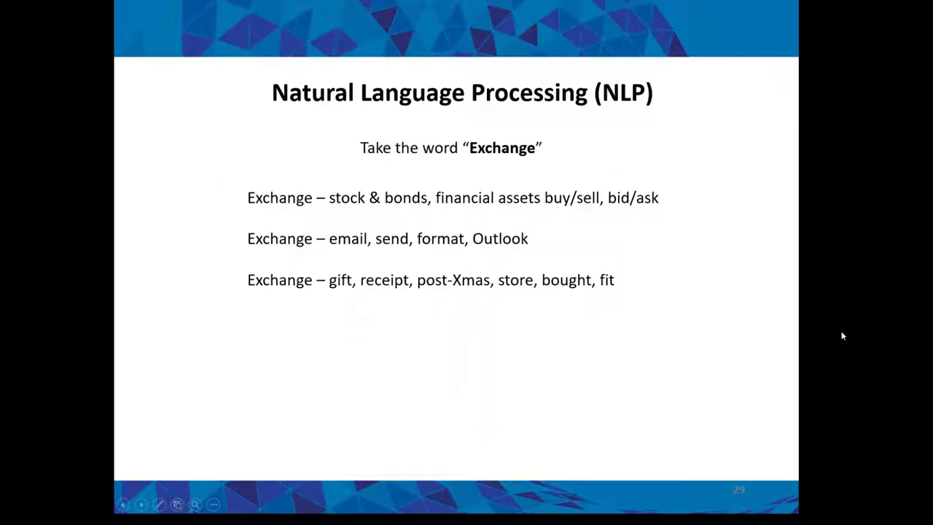
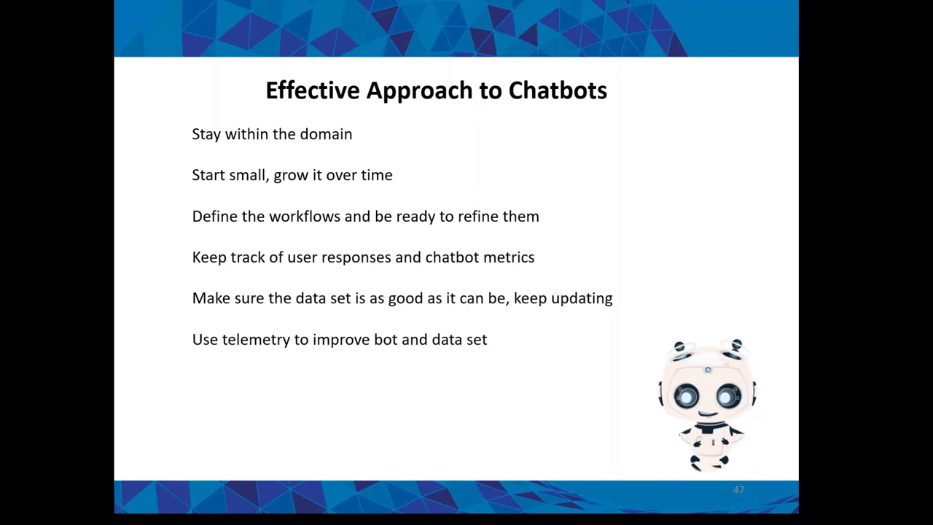
- Bring up the Crow Canyon AI Services web page, read through its chatbot, NLP and QnA Maker sections, and minimize its window
left_click_drag(904, 21, 66, 18)
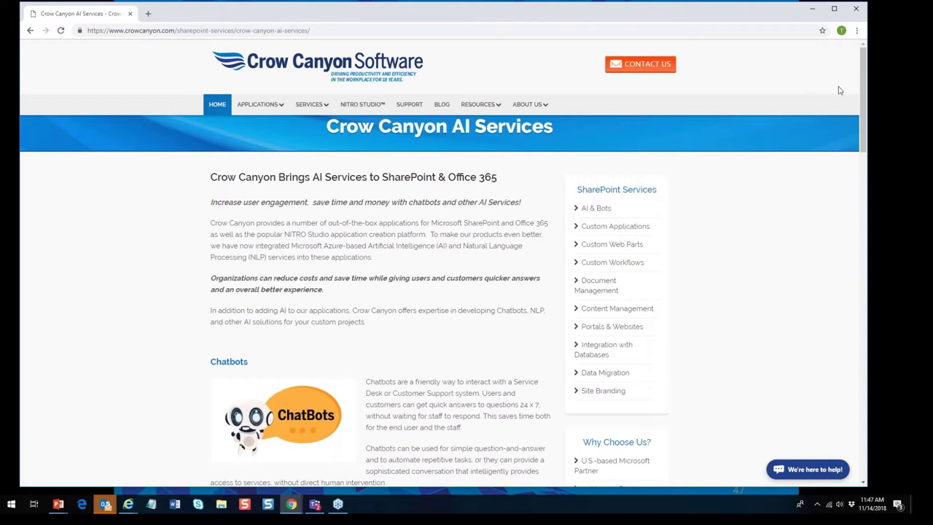
left_click_drag(866, 87, 863, 159)
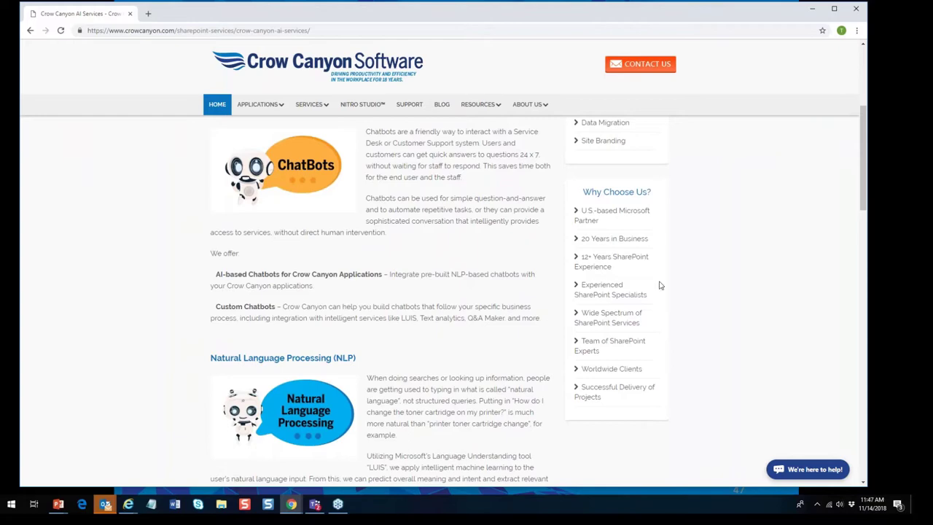
left_click_drag(860, 172, 867, 295)
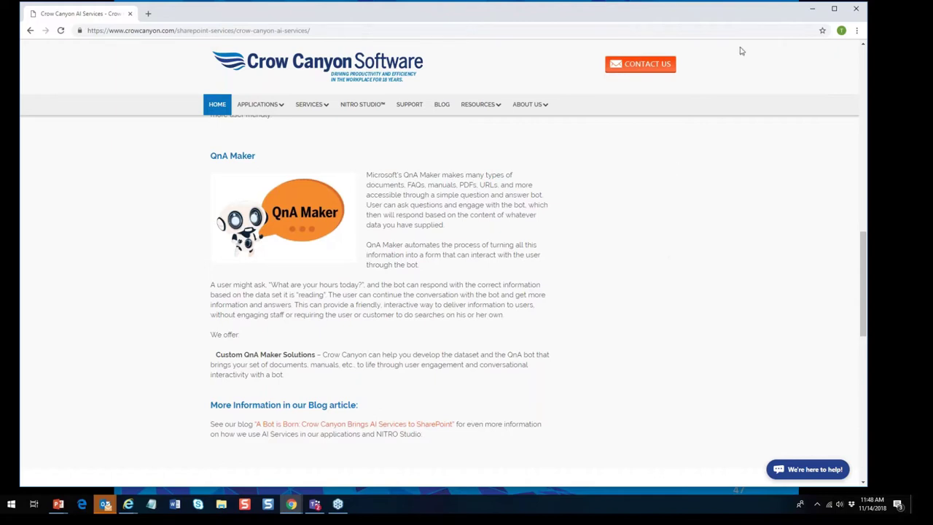
left_click(812, 9)
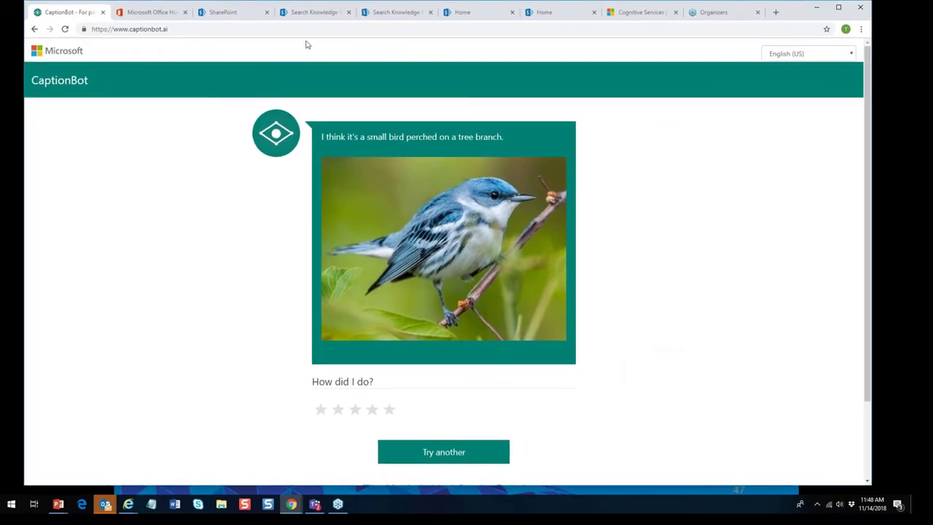
- Open the SharePoint Home page with the Crow Canyon Support Bot and start the chat with "hi"
left_click(554, 16)
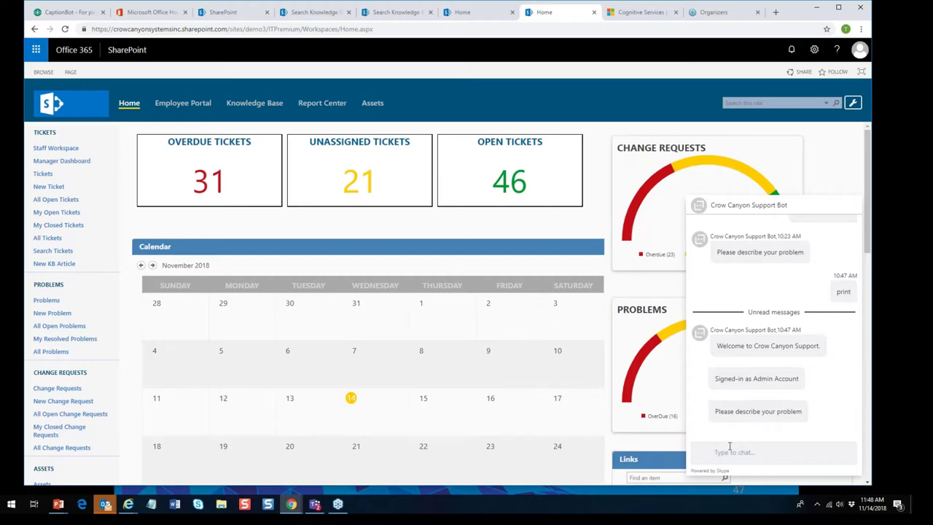
type("hi")
key("Return")
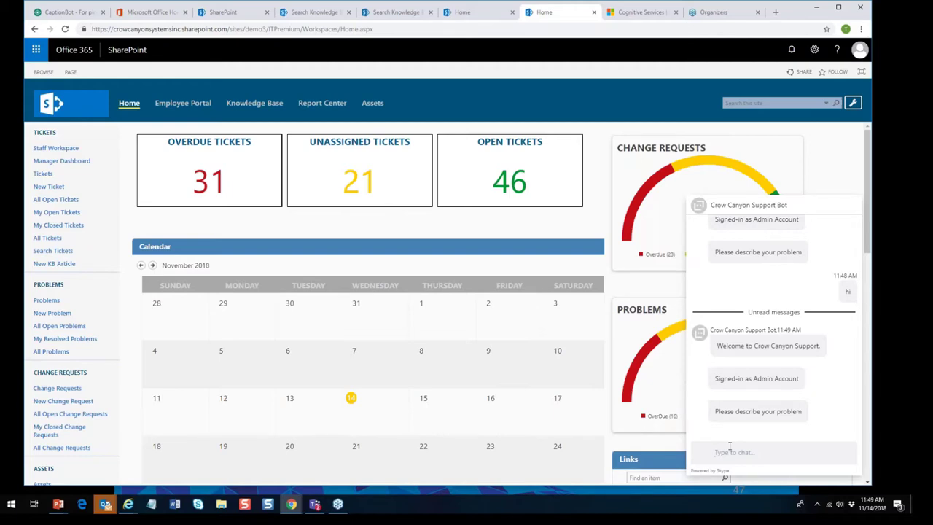
type("paper jam")
key("BackSpace")
key("BackSpace")
key("BackSpace")
key("BackSpace")
key("BackSpace")
key("BackSpace")
key("BackSpace")
key("BackSpace")
key("BackSpace")
- Send the support bot the problem description "my printer has a paper jam"
type("my printge")
key("BackSpace")
key("BackSpace")
type("er has a paper jam")
key("Return")
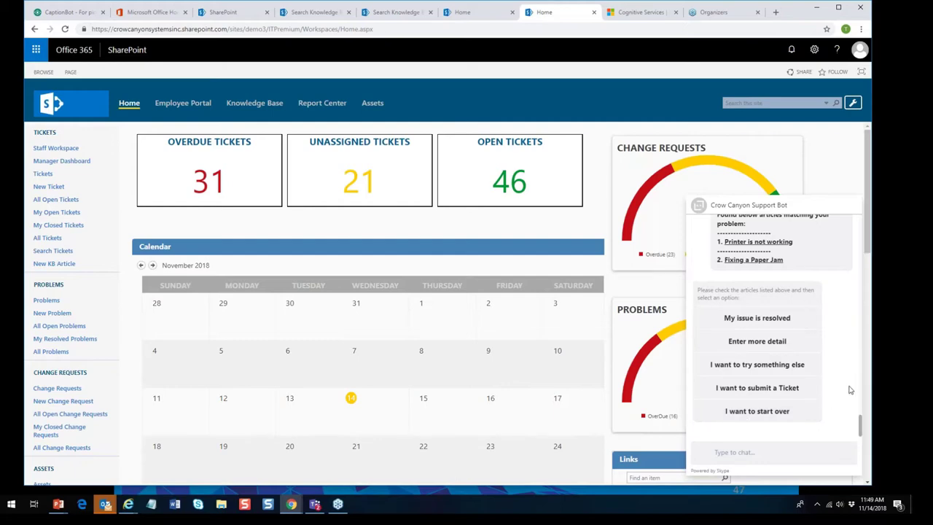
- Open the "Fixing a Paper Jam" article from the bot's reply and look over its instructions
left_click_drag(859, 426, 850, 407)
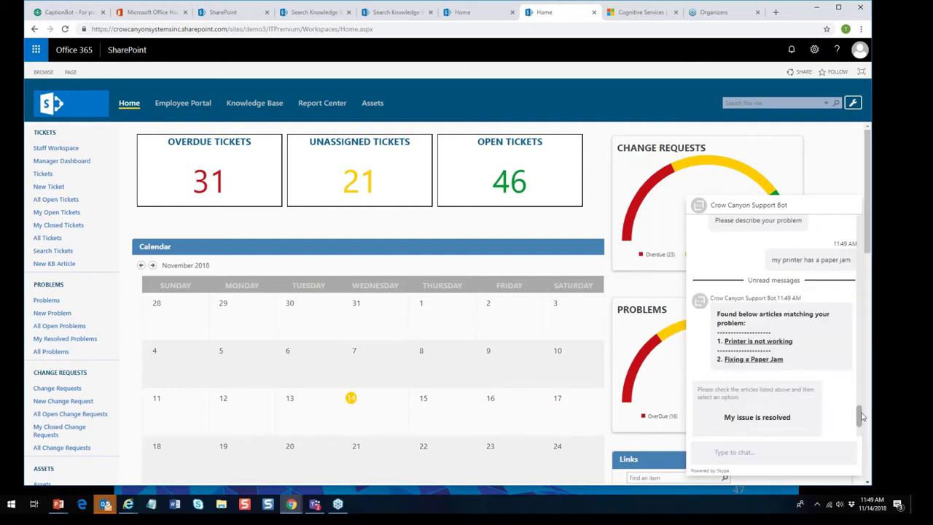
left_click(743, 360)
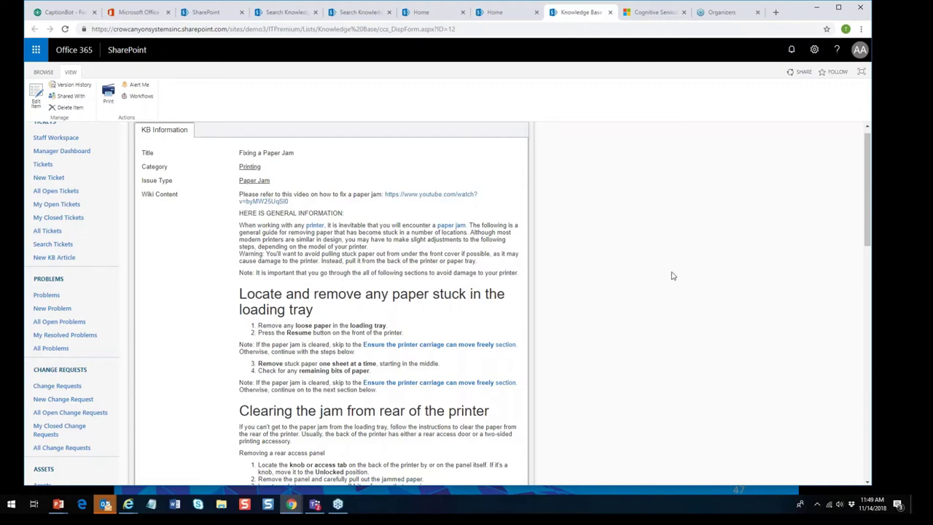
left_click_drag(866, 195, 867, 126)
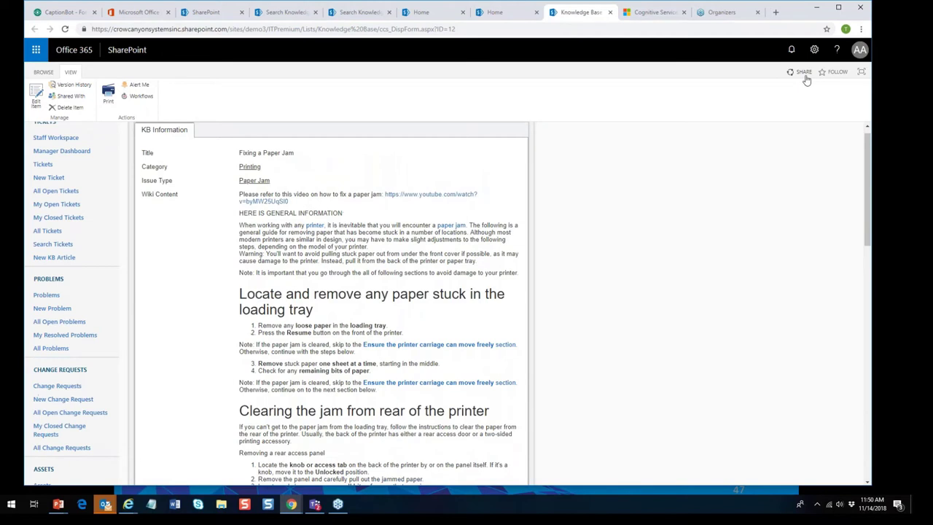
- Return to the support bot chat and review the response options offered below the suggested articles
left_click(517, 13)
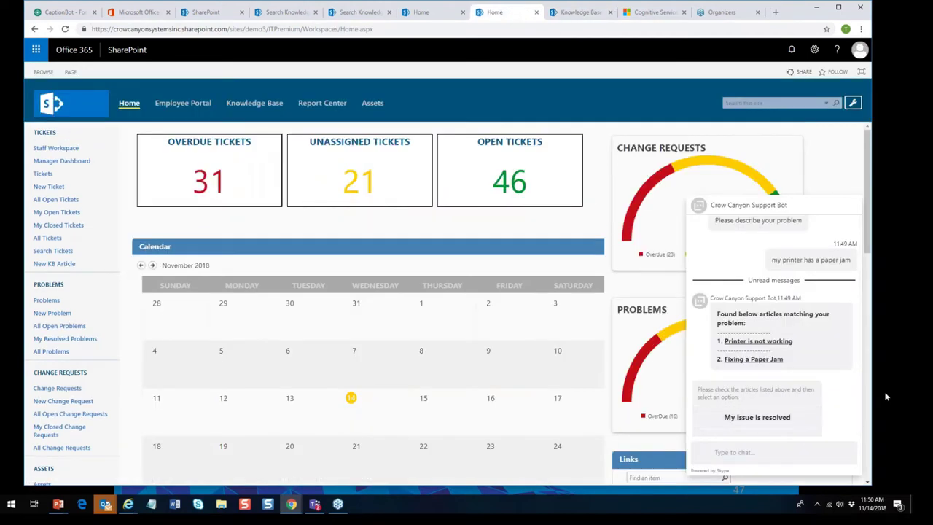
scroll(859, 423, "down", 2)
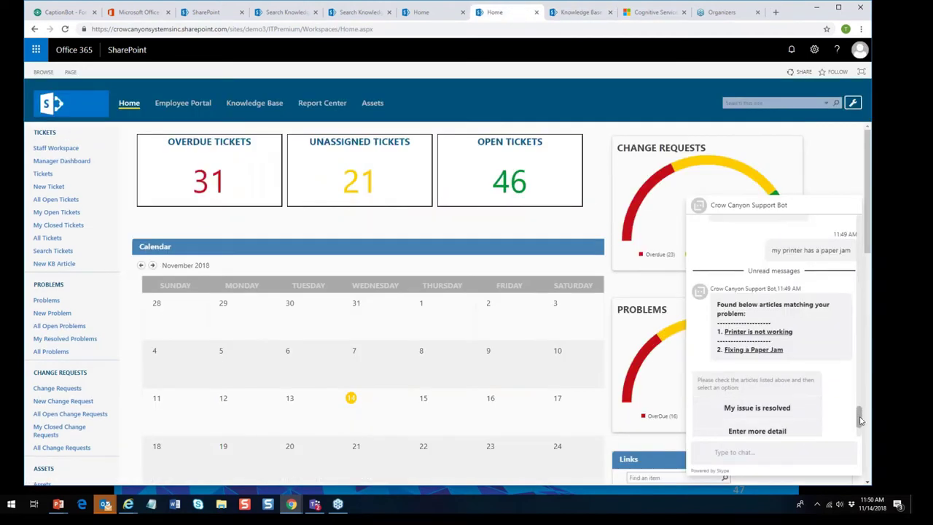
scroll(859, 422, "down", 1)
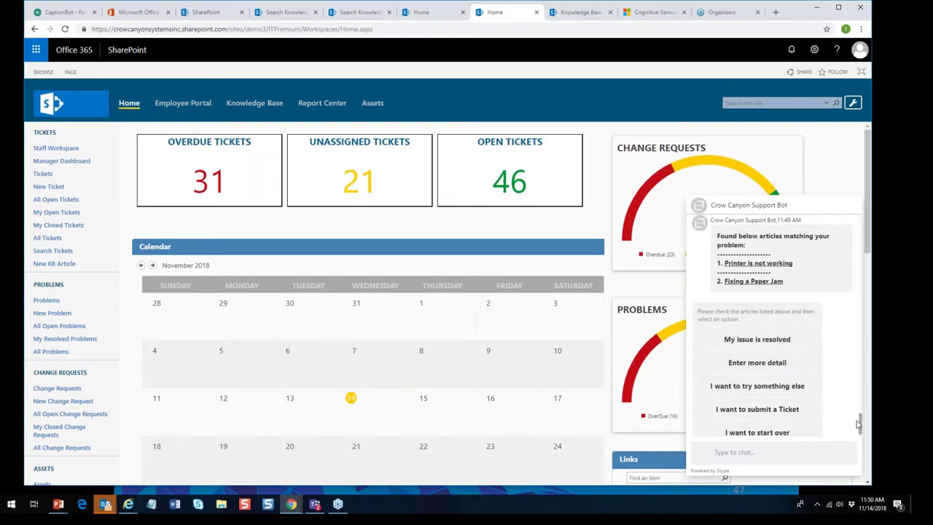